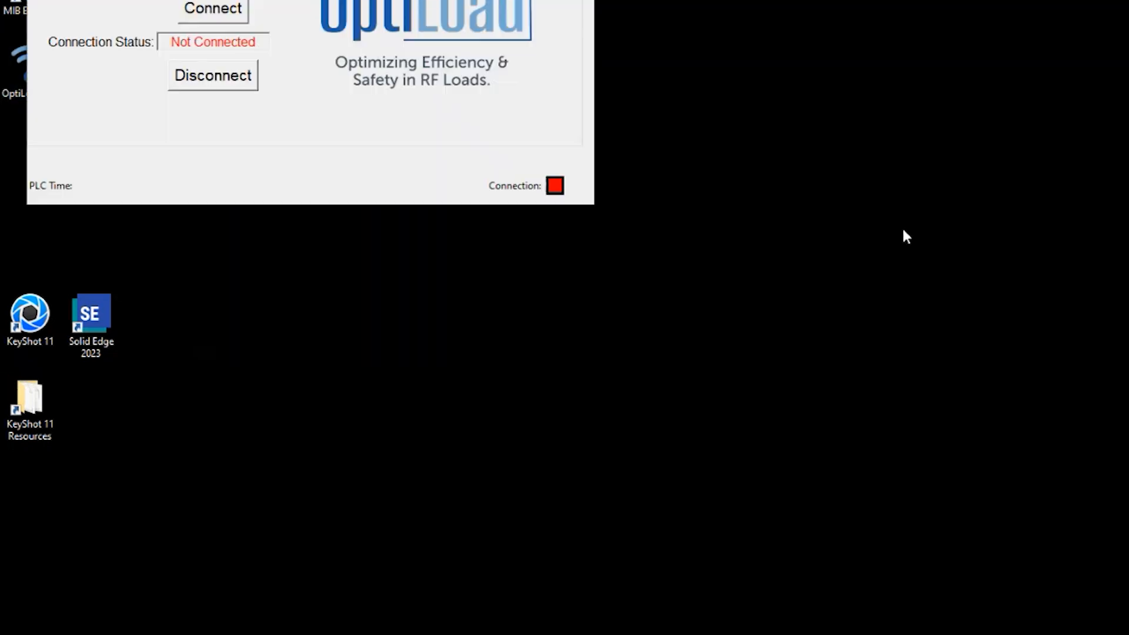
# Step: Connect to the OptiLoad at IP address 192.168.1.1 and view its operating data
pyautogui.moveTo(335, 0); pyautogui.dragTo(606, 130)
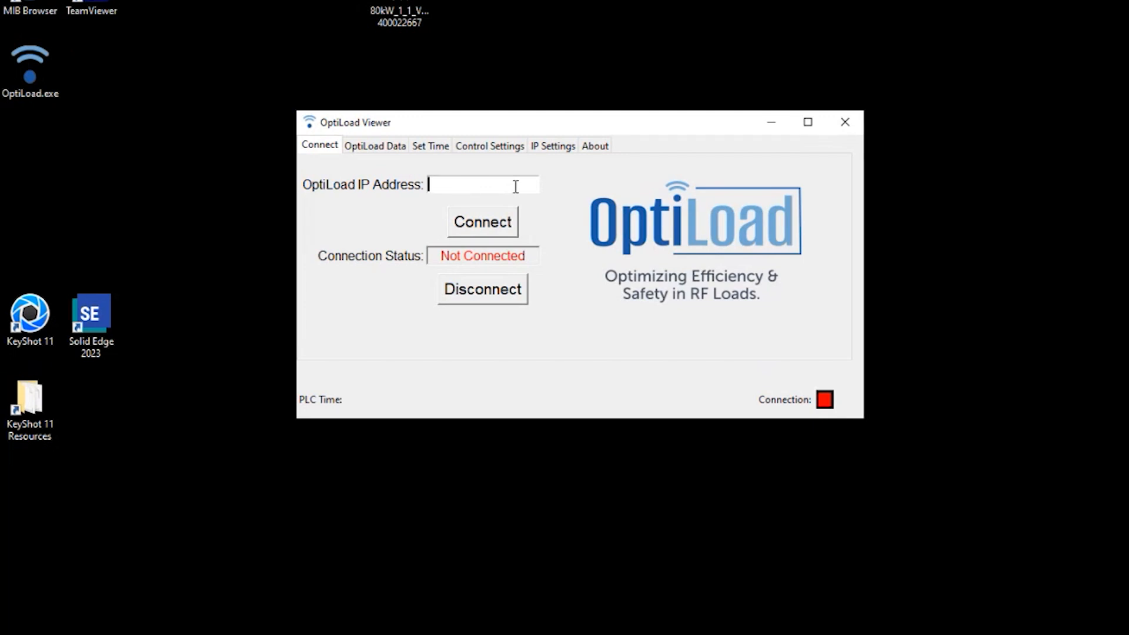
pyautogui.write('192.168.1.1')
pyautogui.moveTo(488, 185); pyautogui.dragTo(420, 184)
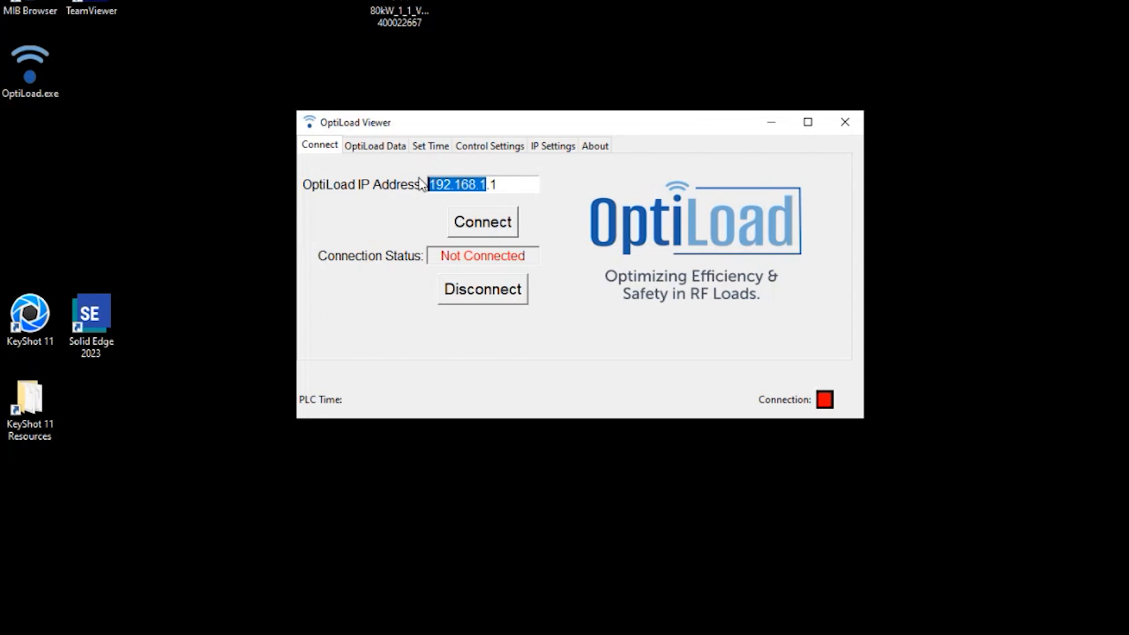
pyautogui.click(518, 184)
pyautogui.click(479, 226)
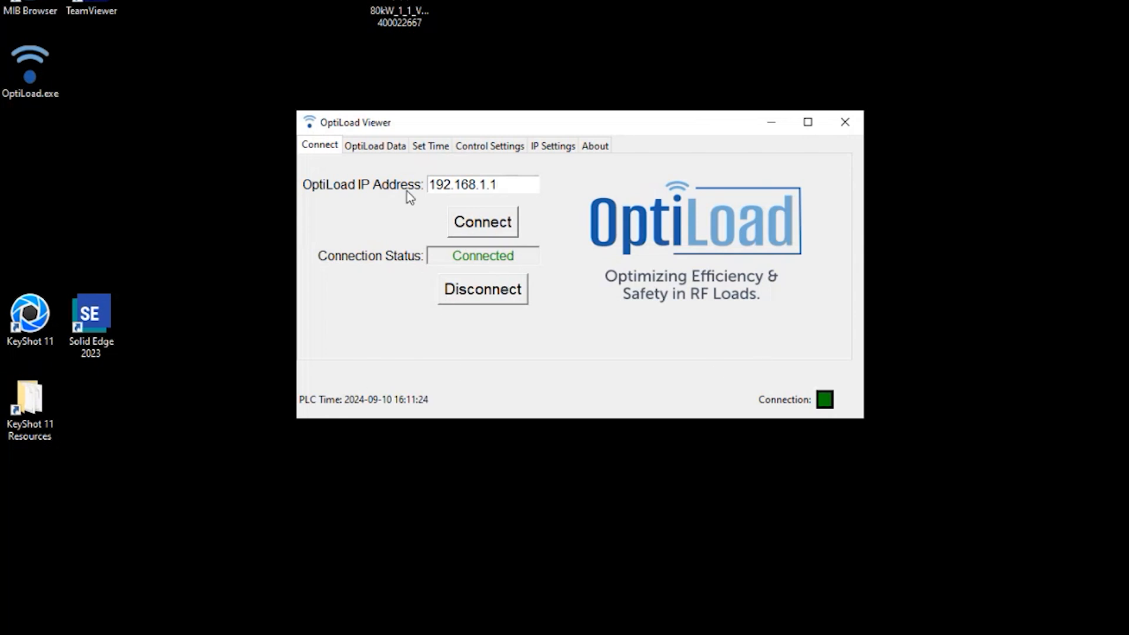
pyautogui.click(380, 149)
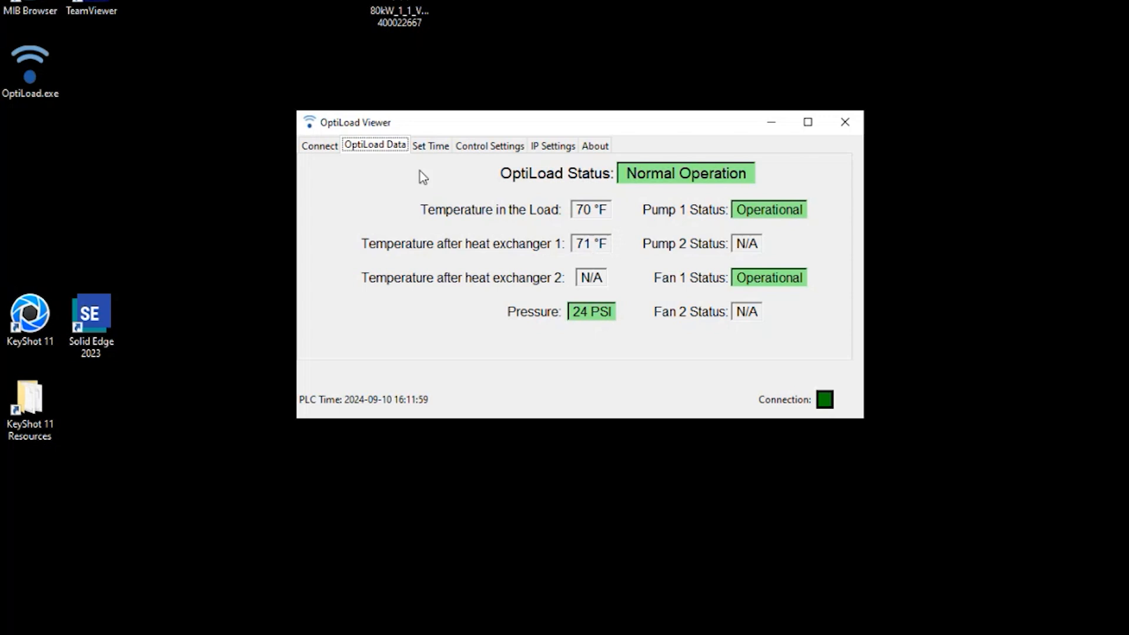
# Step: Choose hour 08 AM and minute 00 for the daily self-test time
pyautogui.click(428, 147)
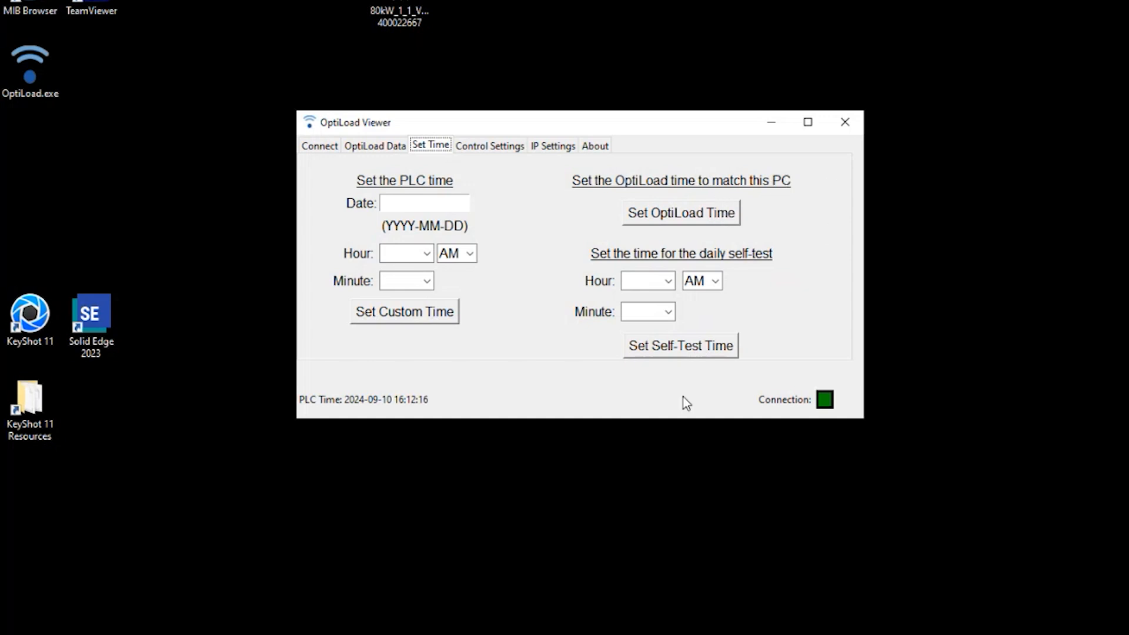
pyautogui.click(403, 203)
pyautogui.click(669, 281)
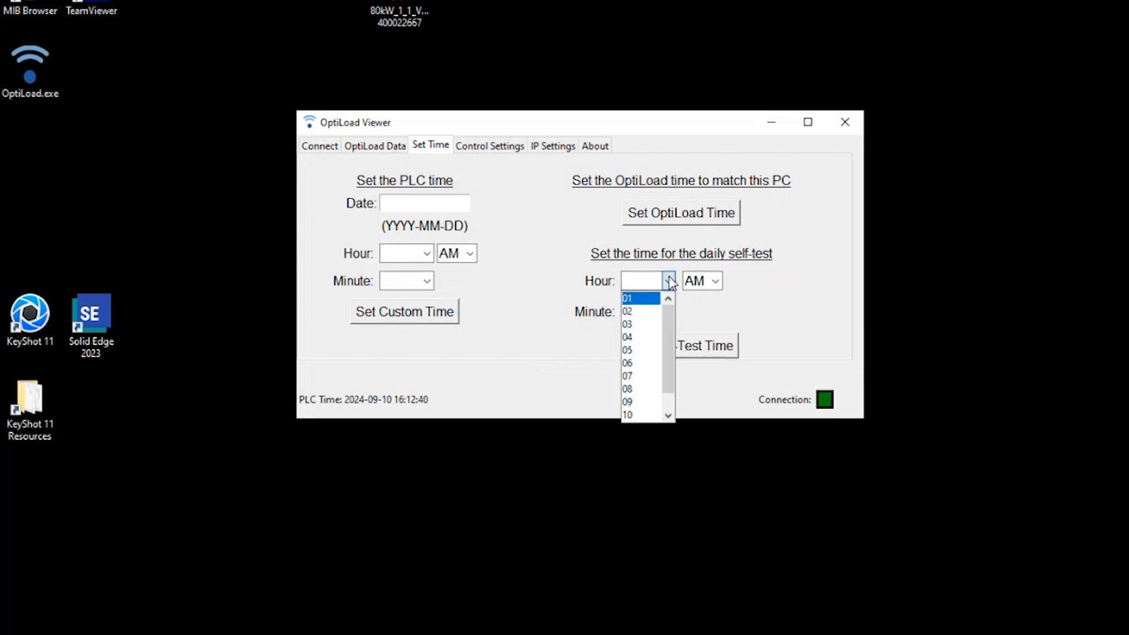
pyautogui.click(642, 389)
pyautogui.click(668, 312)
pyautogui.click(628, 330)
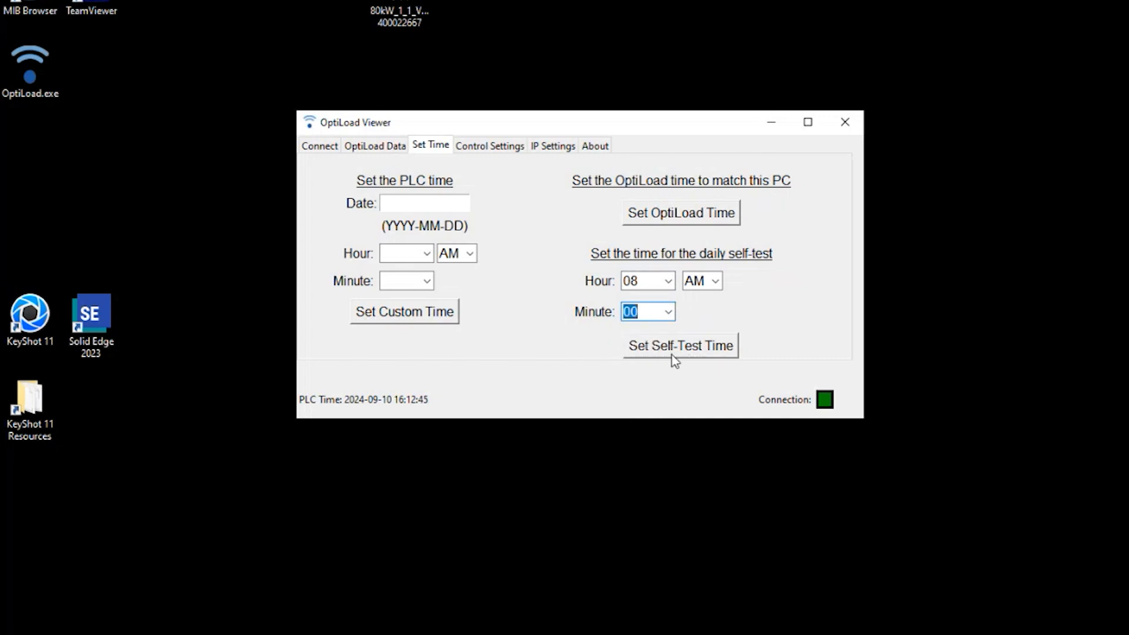
# Step: Update the control settings with the Pump Fault interlock trigger enabled, Pump ON Temp 120 and Fan ON Temp 165
pyautogui.click(480, 144)
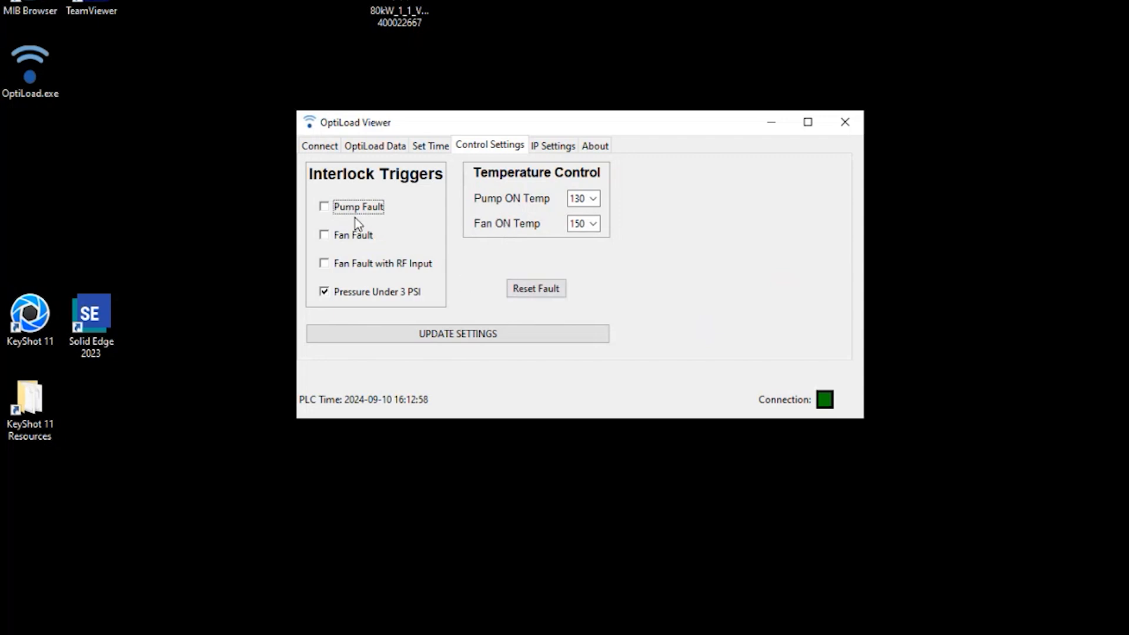
pyautogui.click(337, 207)
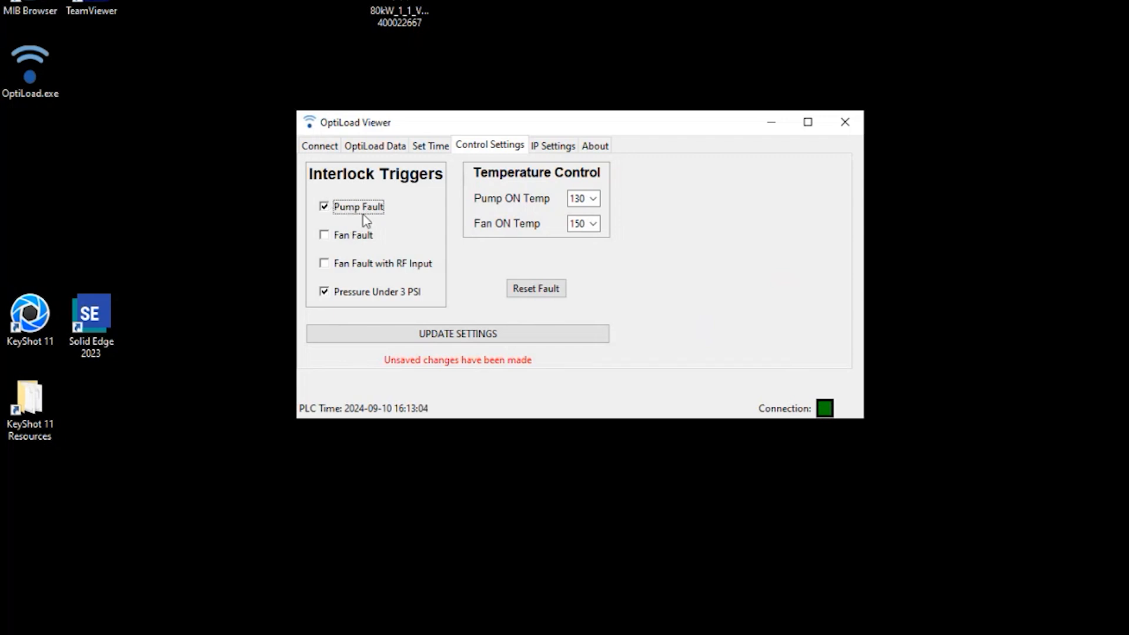
pyautogui.click(594, 200)
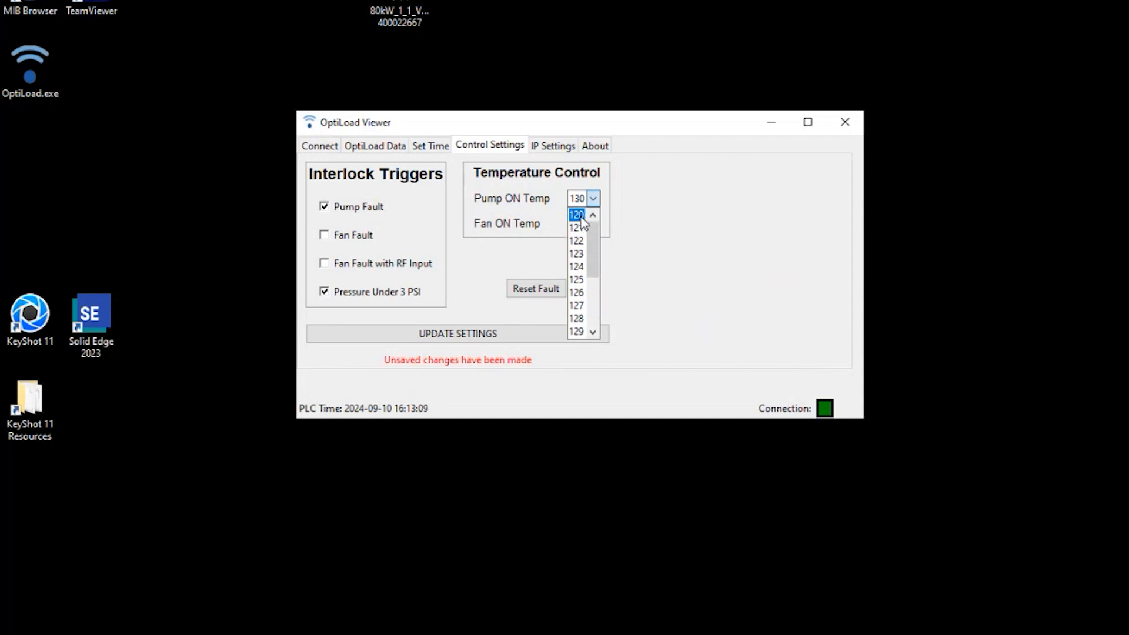
pyautogui.click(595, 224)
pyautogui.click(595, 224)
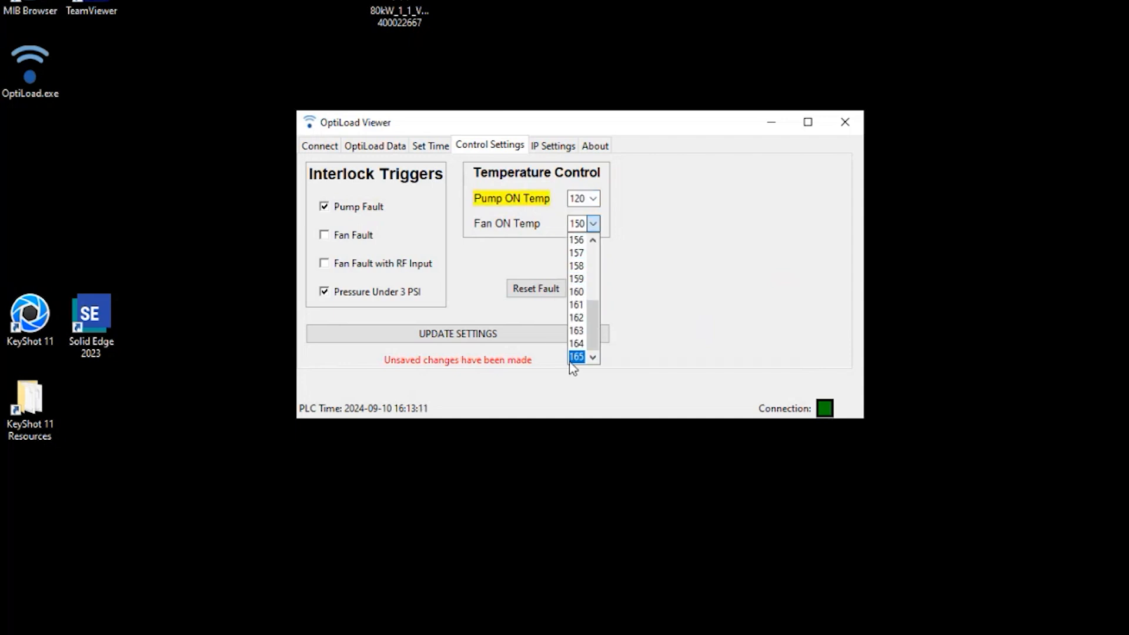
pyautogui.click(573, 361)
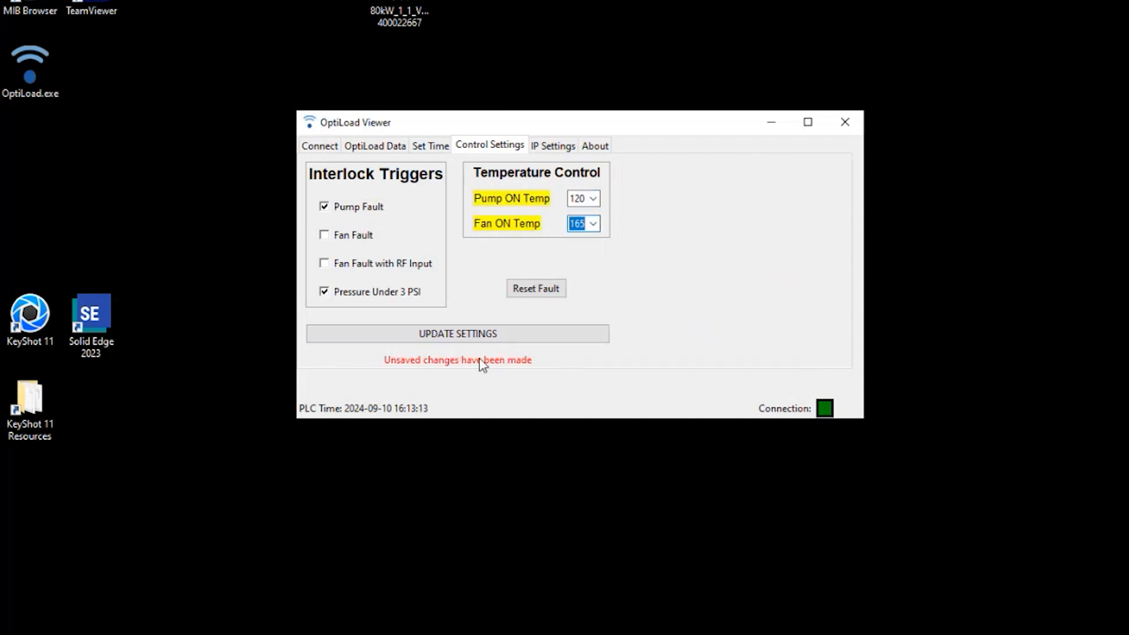
pyautogui.click(481, 341)
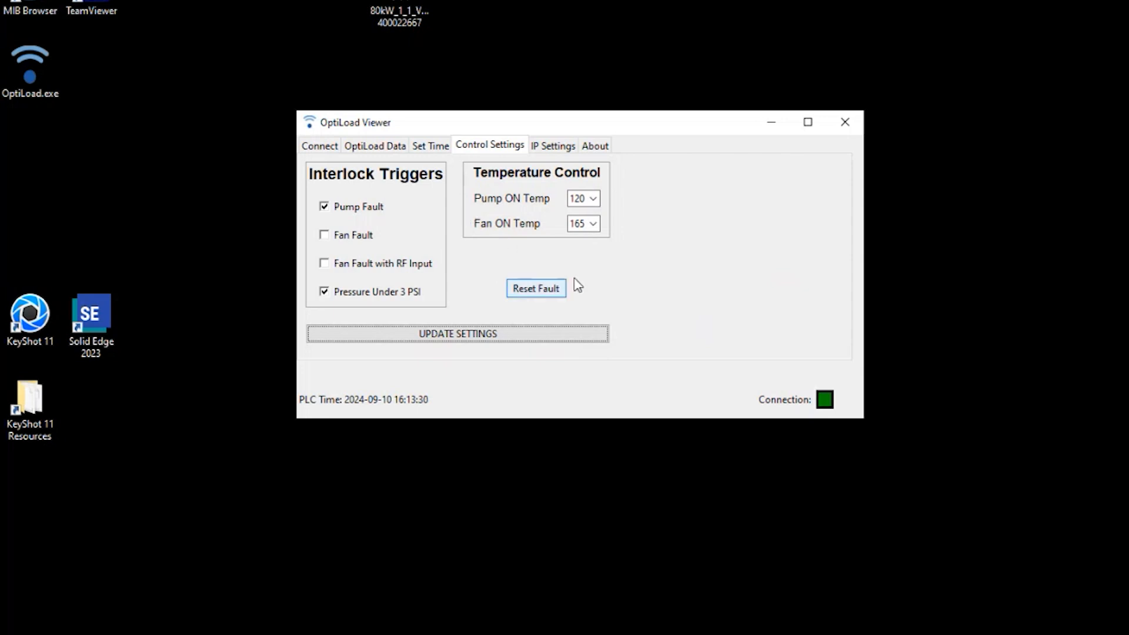
# Step: Change the PLC IP address to 192.168.1.239 in the IP settings and confirm the change
pyautogui.click(550, 147)
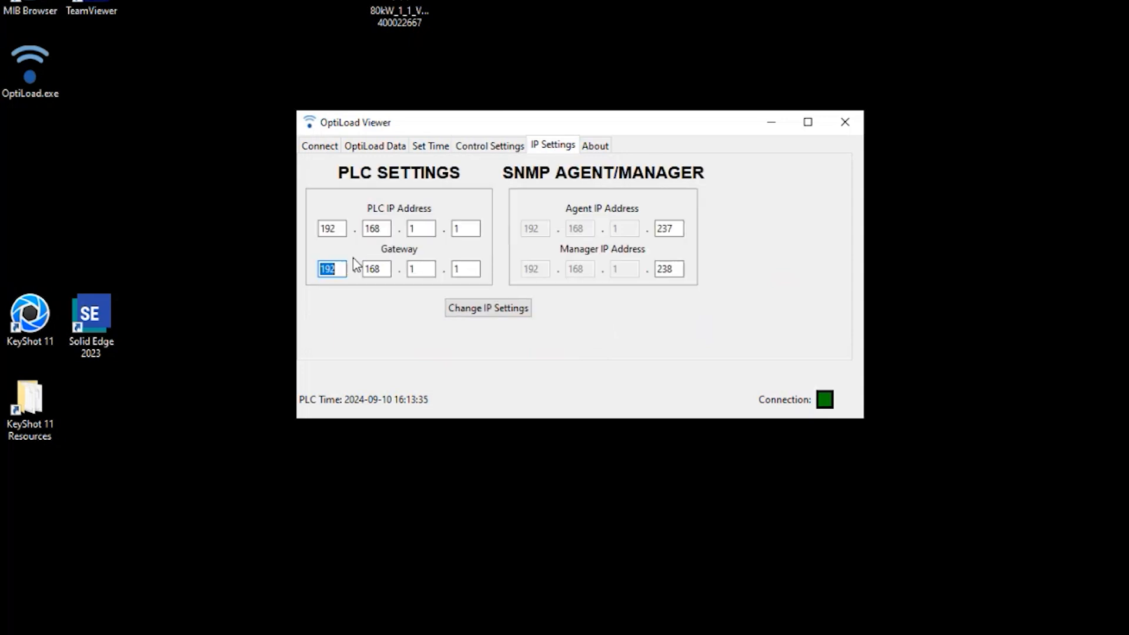
pyautogui.click(470, 228)
pyautogui.click(464, 271)
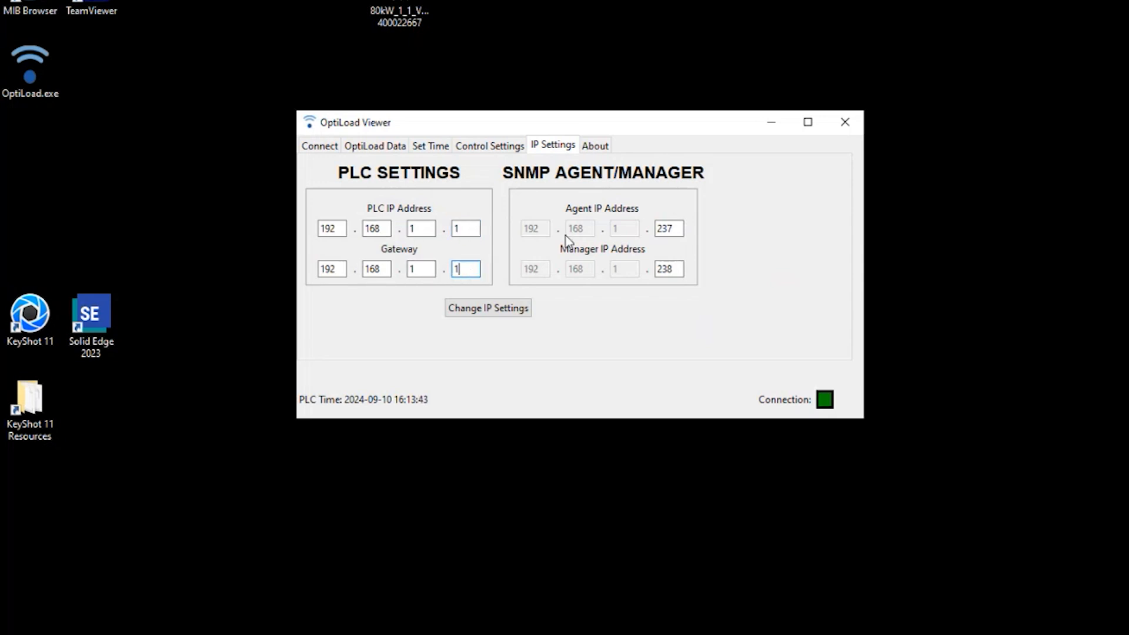
pyautogui.click(674, 228)
pyautogui.click(475, 228)
pyautogui.press('BackSpace')
pyautogui.write('239')
pyautogui.click(487, 324)
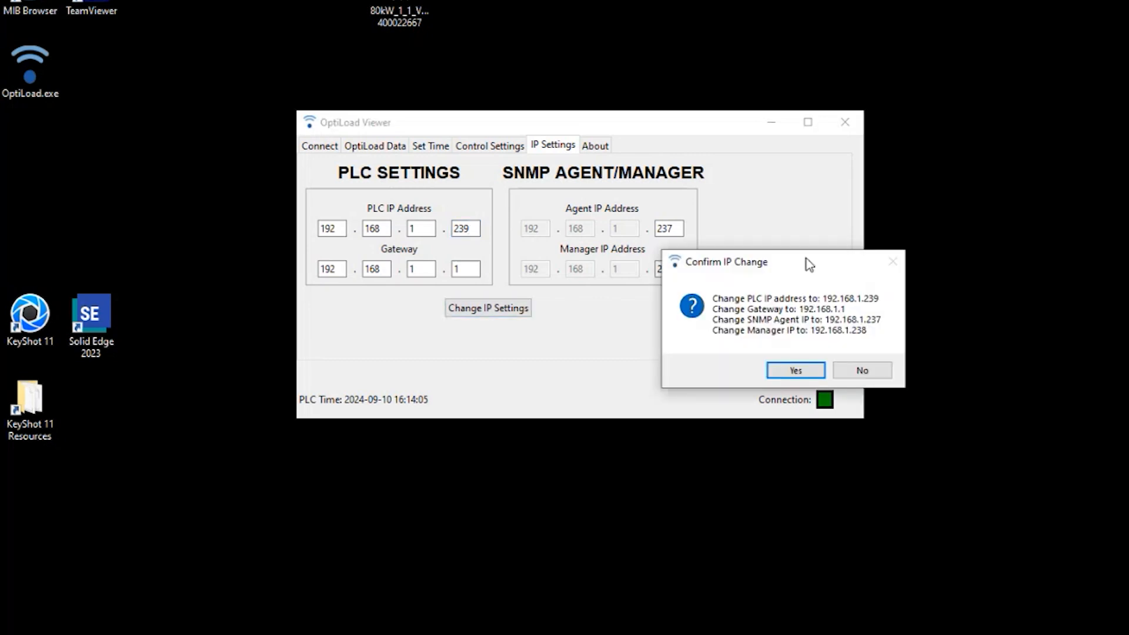
pyautogui.moveTo(807, 259); pyautogui.dragTo(770, 263)
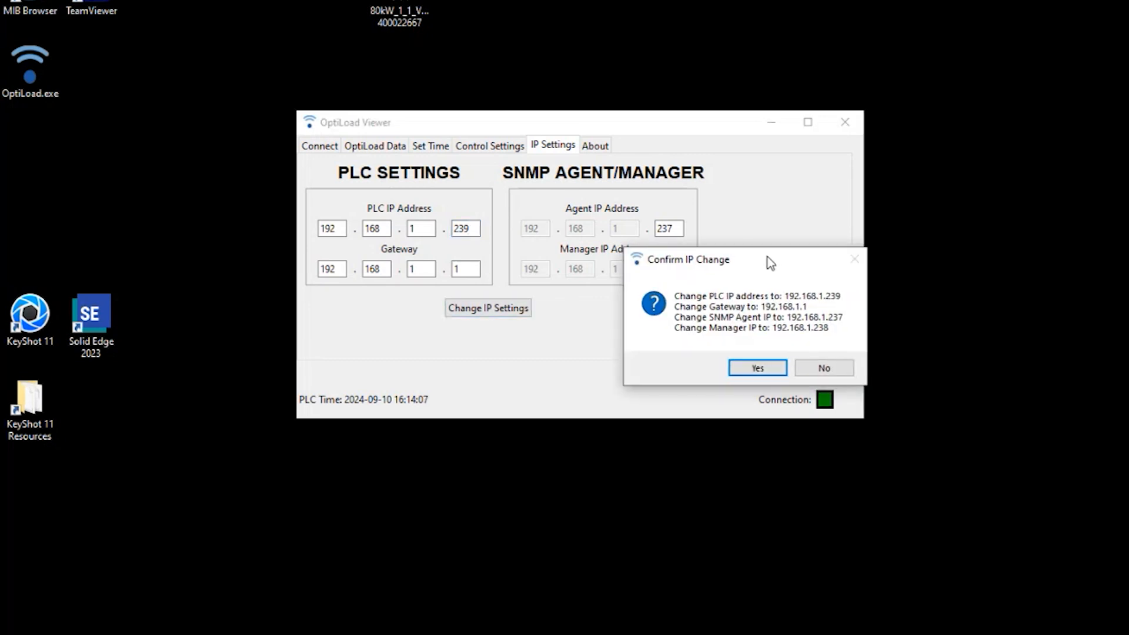
pyautogui.click(758, 368)
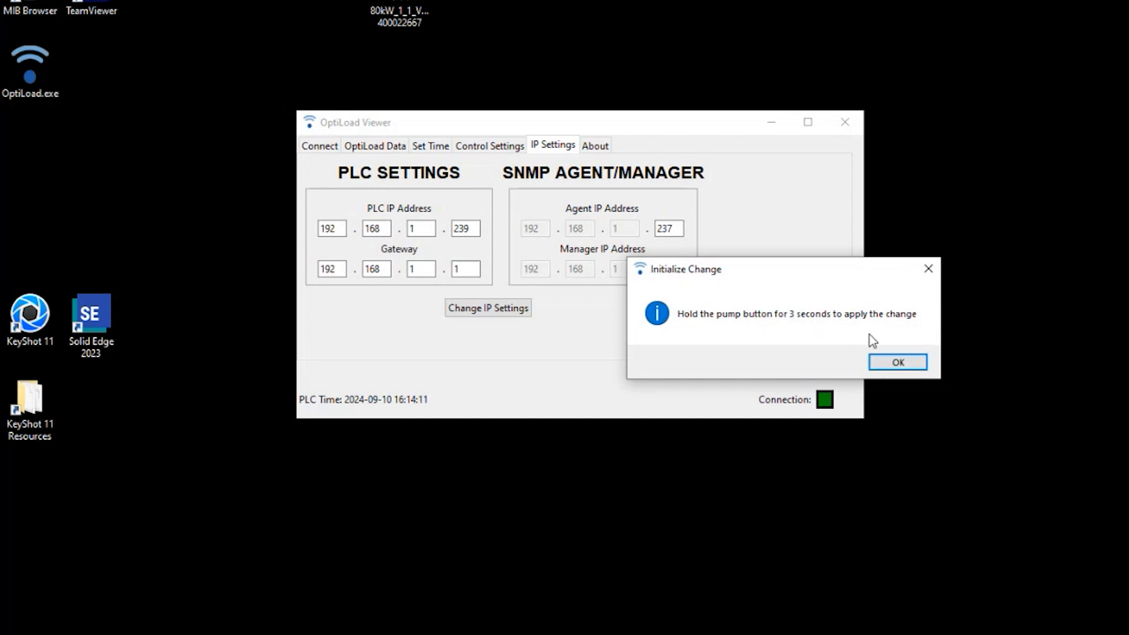
pyautogui.click(904, 361)
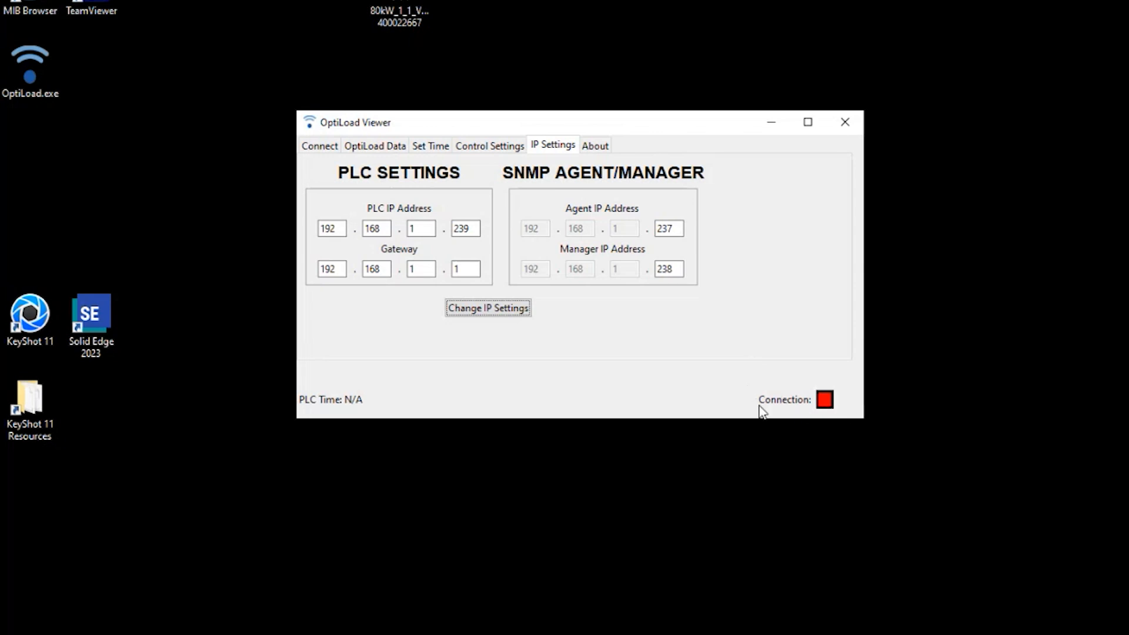
# Step: Reconnect to the OptiLoad using the IP address 192.168.1.239
pyautogui.click(333, 152)
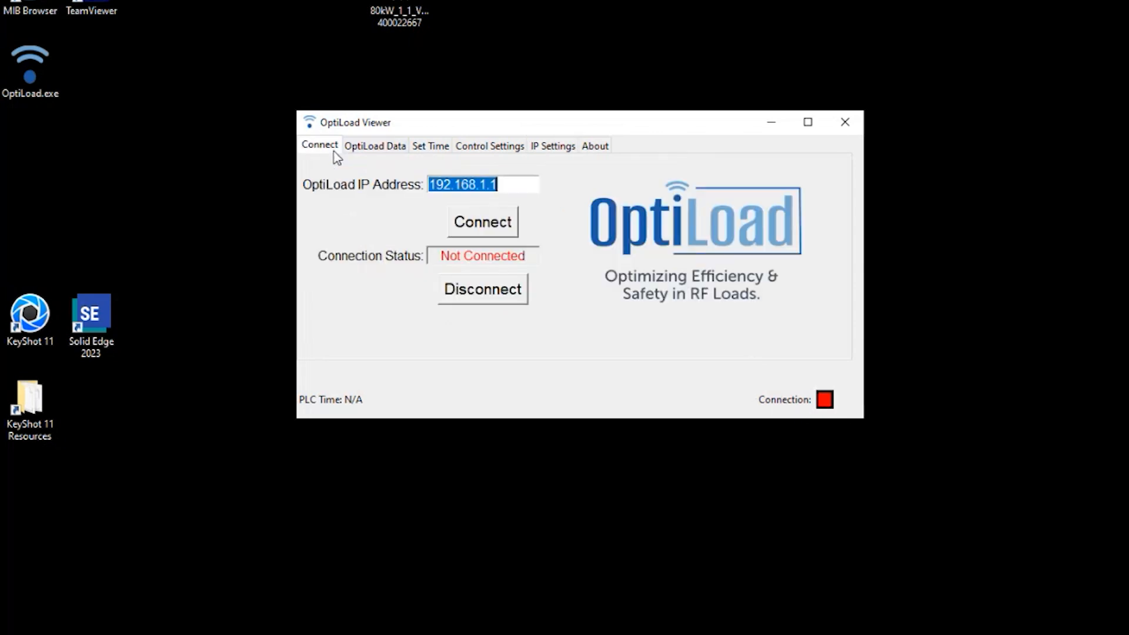
pyautogui.click(510, 188)
pyautogui.press('BackSpace')
pyautogui.write('239')
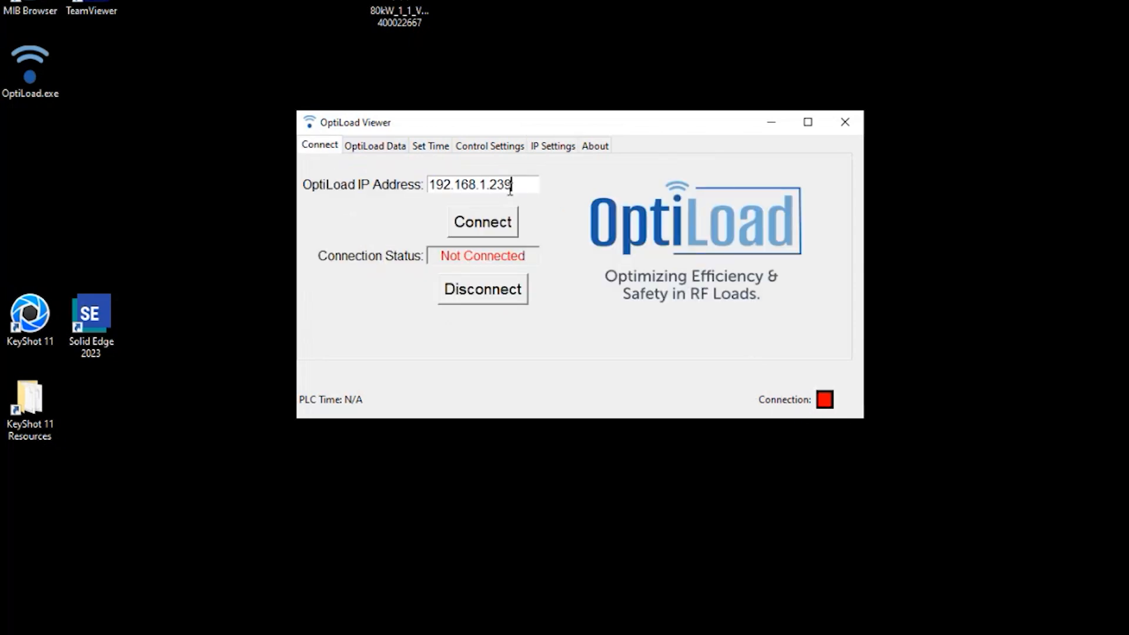
pyautogui.click(500, 226)
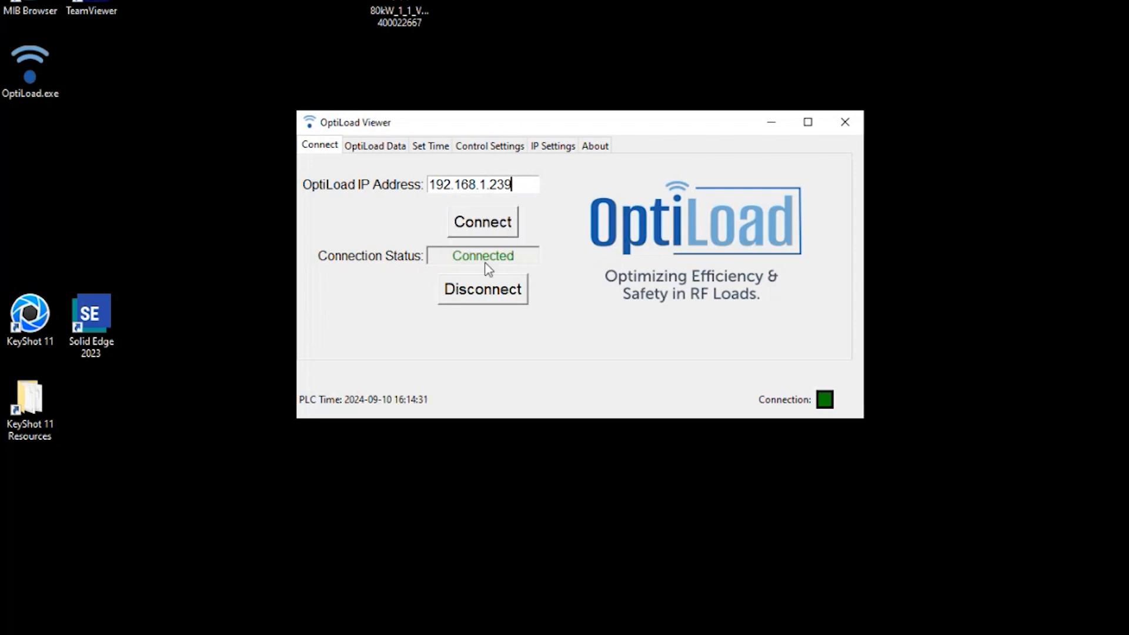
# Step: Review the PLC IP address and the SNMP agent and manager addresses in the IP settings
pyautogui.click(547, 149)
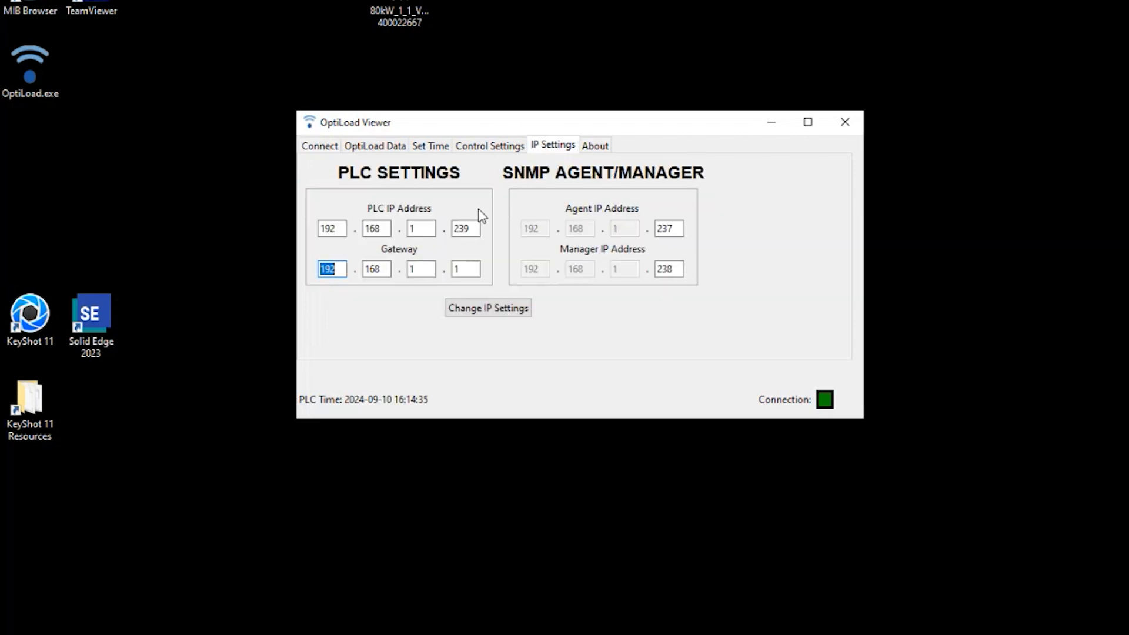
pyautogui.click(330, 228)
pyautogui.click(676, 270)
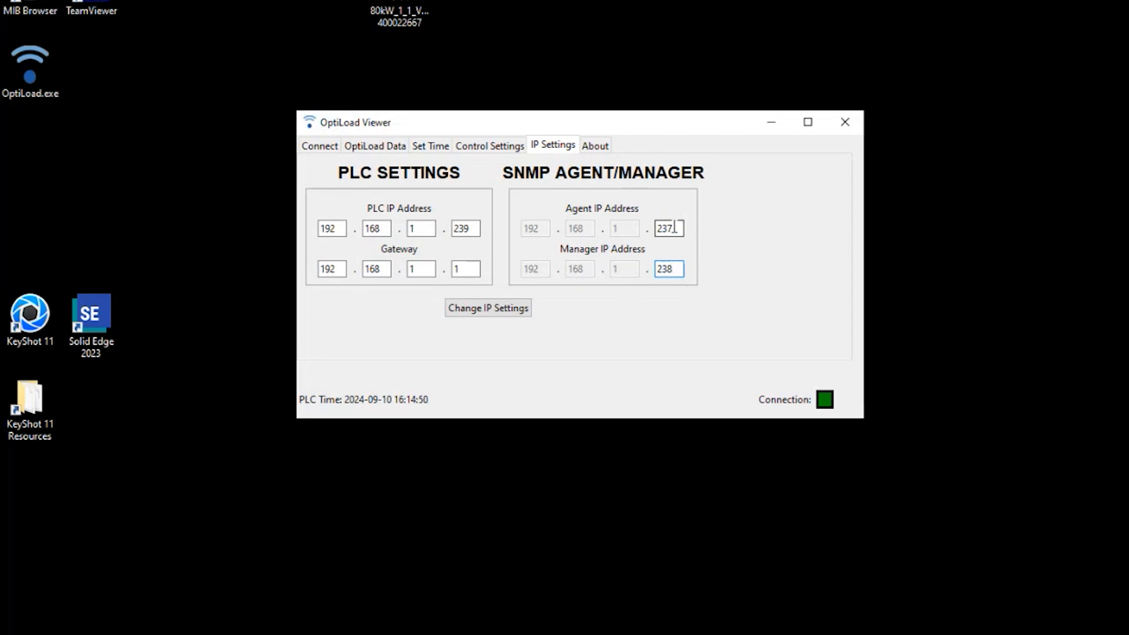
pyautogui.doubleClick(671, 228)
pyautogui.click(681, 228)
pyautogui.moveTo(680, 270); pyautogui.dragTo(658, 269)
pyautogui.click(680, 269)
# Step: Check the PLC code and viewer versions, and return to the connection page
pyautogui.click(596, 147)
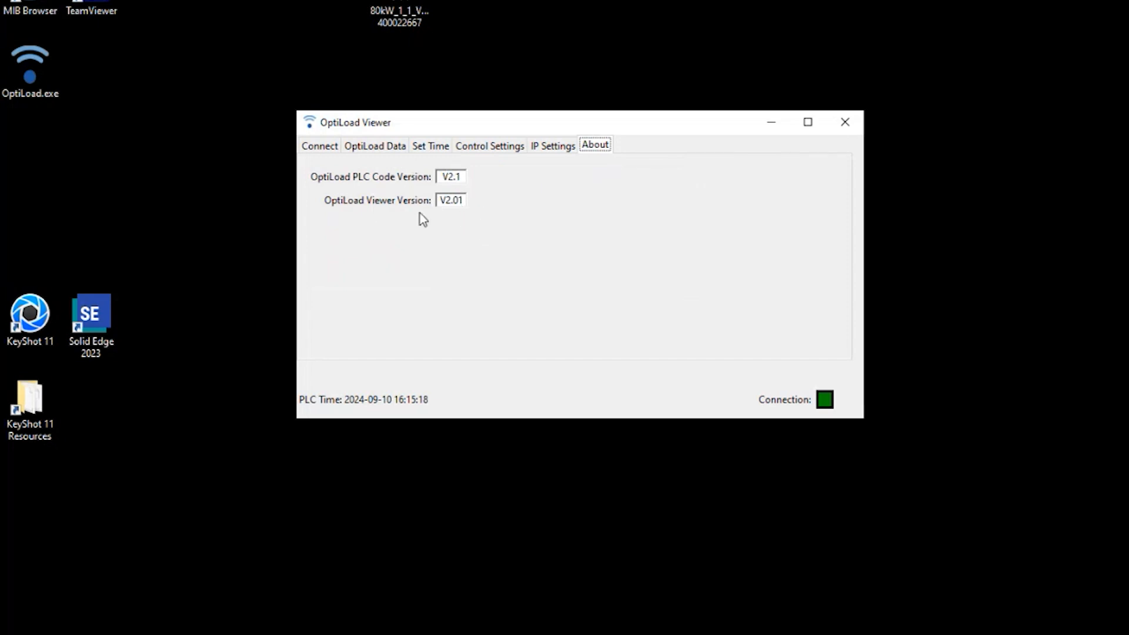
pyautogui.moveTo(489, 118); pyautogui.dragTo(493, 147)
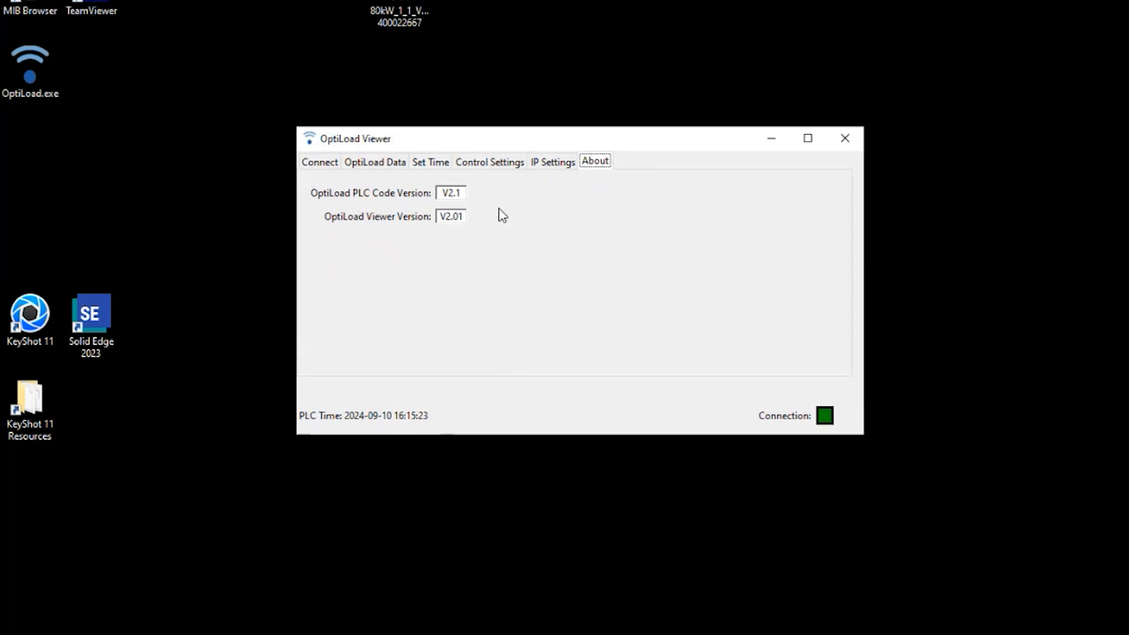
pyautogui.click(320, 162)
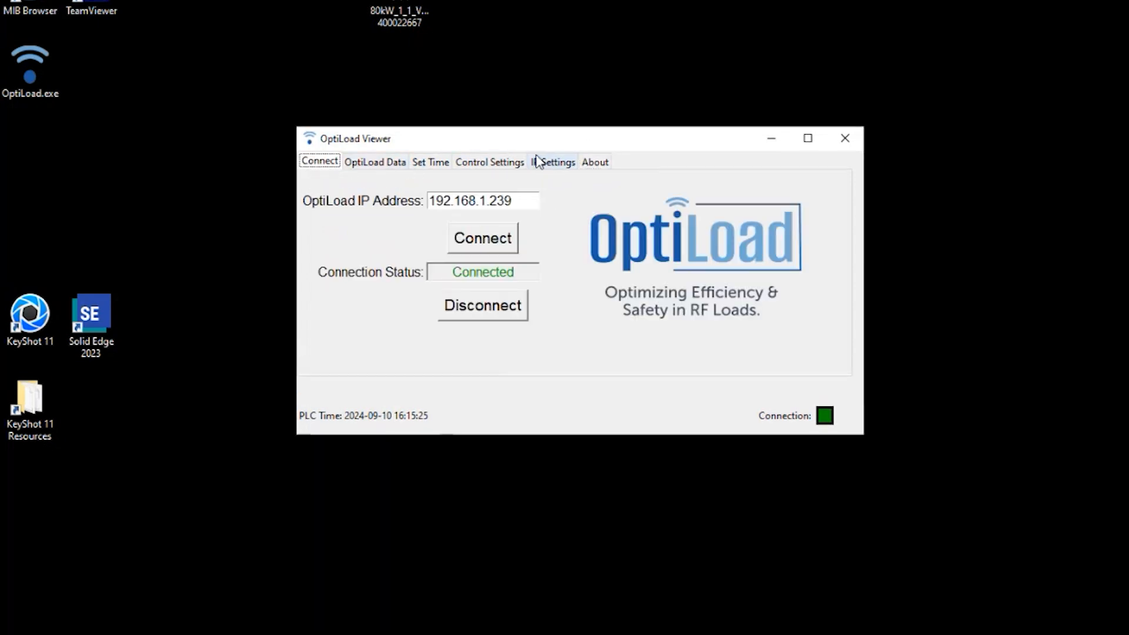
pyautogui.moveTo(558, 146); pyautogui.dragTo(575, 121)
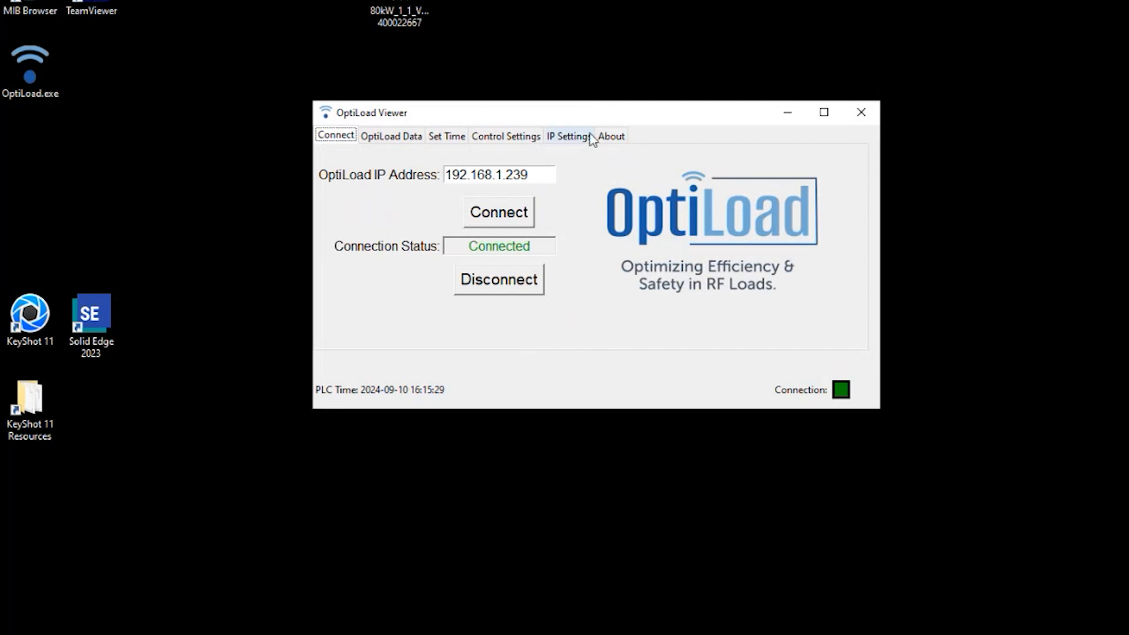
pyautogui.moveTo(646, 124); pyautogui.dragTo(653, 134)
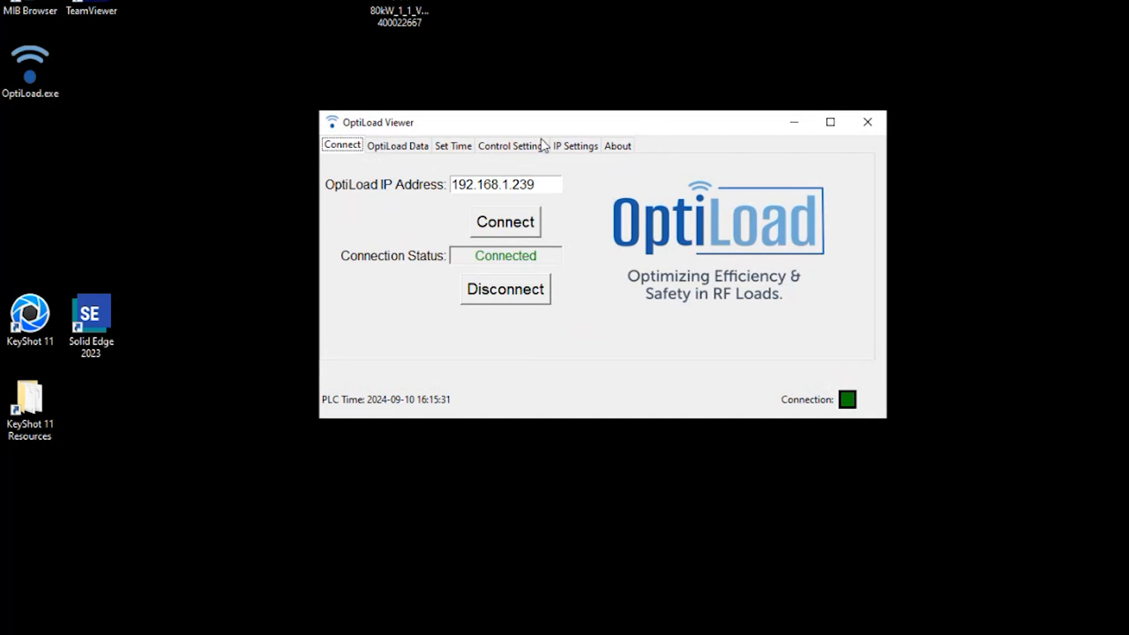